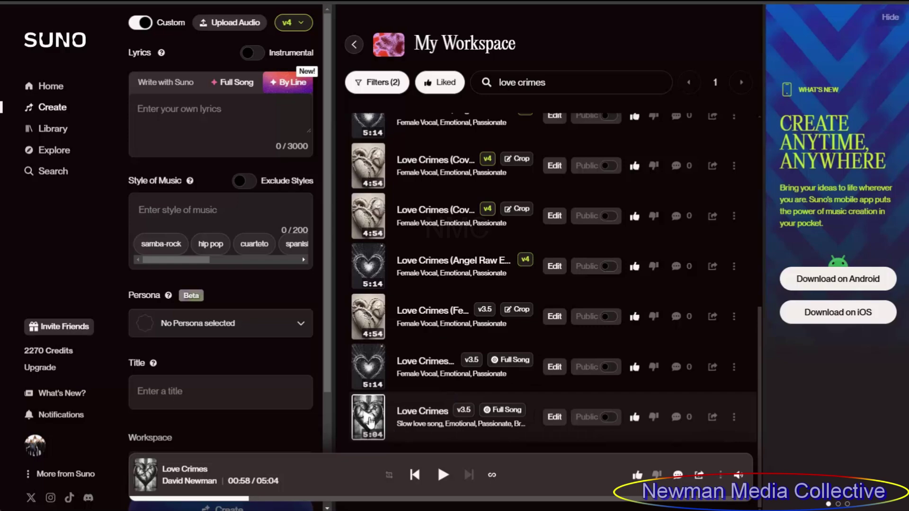
# Listen briefly to the original v3.5 full song "Love Crimes" and create a v4 remaster of it.
pyautogui.click(370, 421)
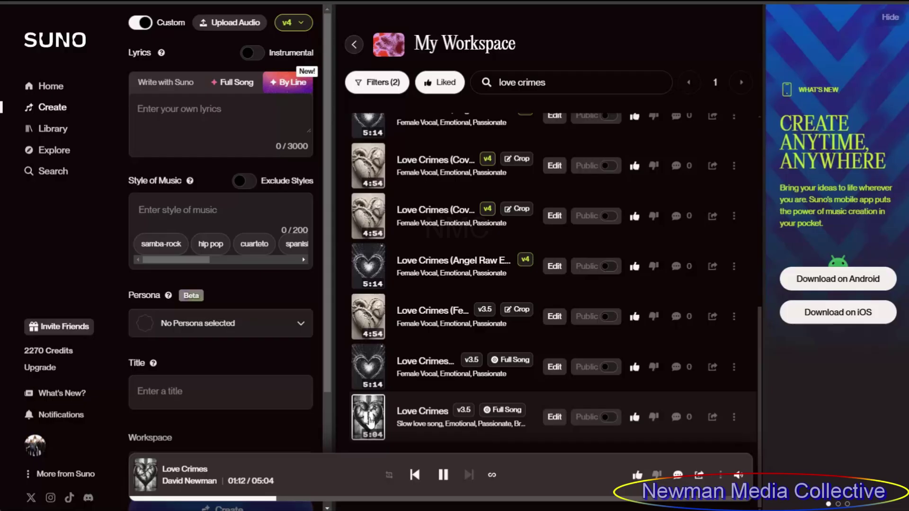
pyautogui.click(370, 420)
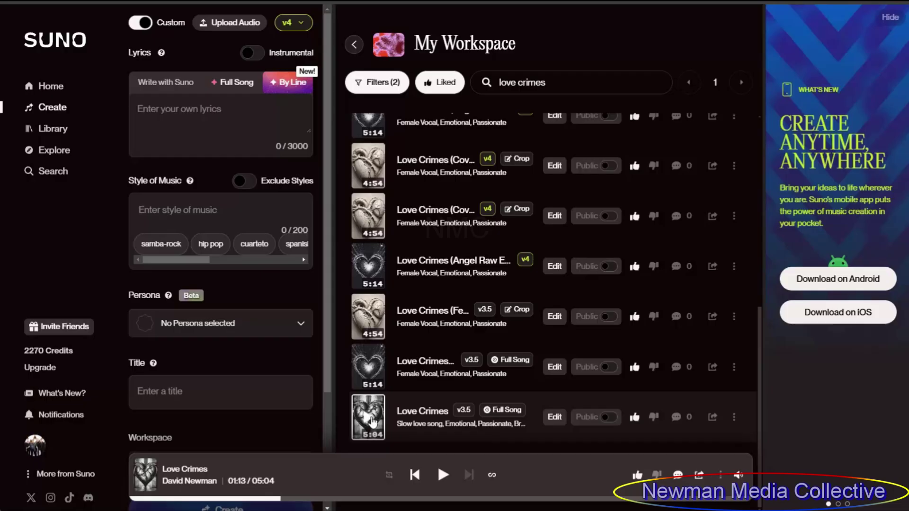
pyautogui.click(733, 418)
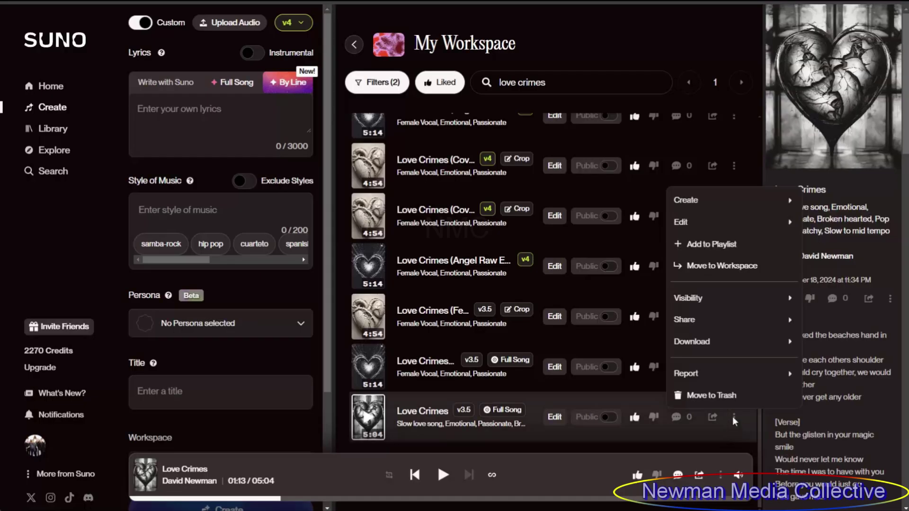
pyautogui.moveTo(749, 209)
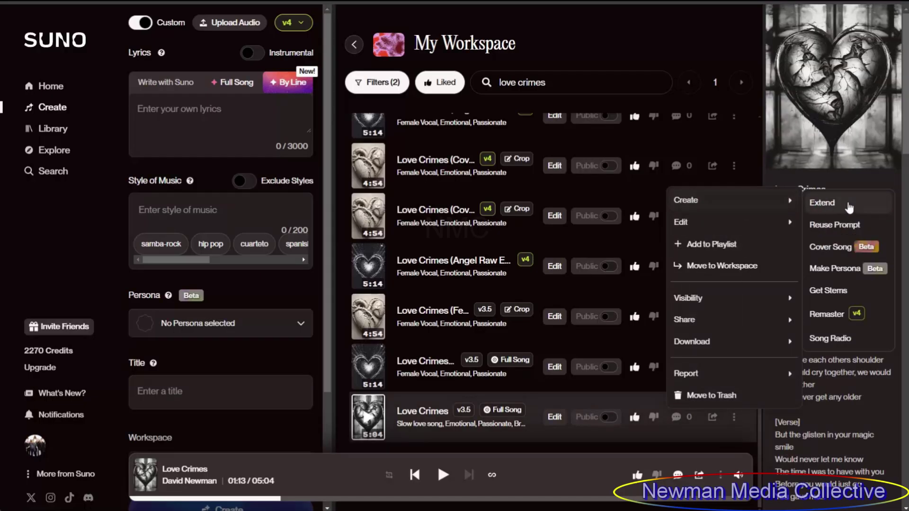
pyautogui.click(833, 316)
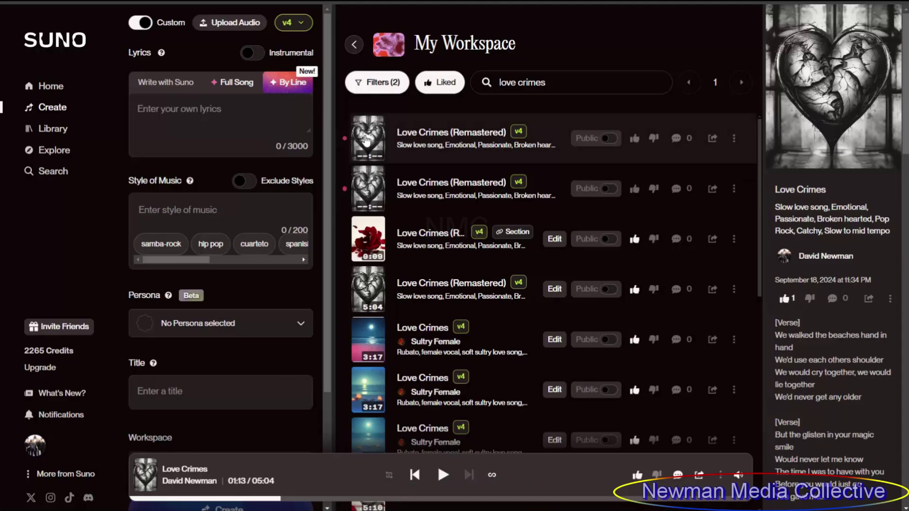
# Play the newest "Love Crimes (Remastered)" while following its lyrics through the first chorus, and pause it.
pyautogui.click(366, 138)
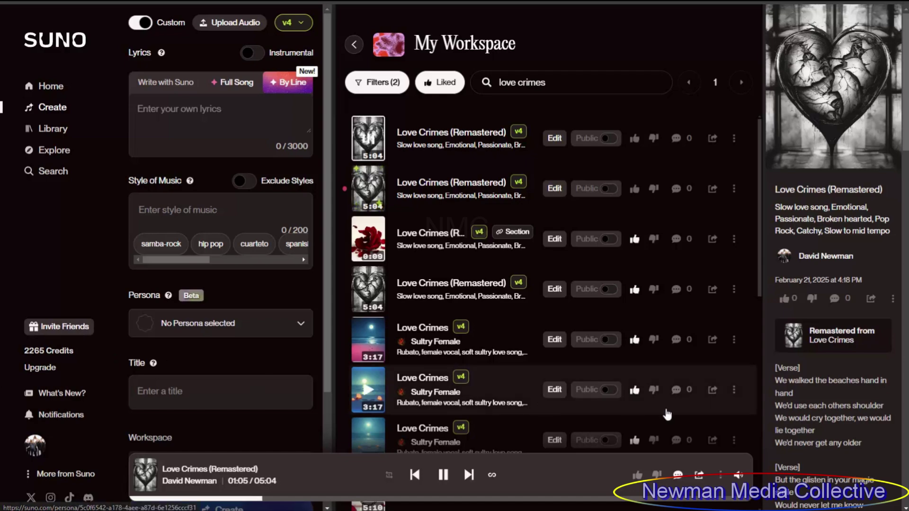
pyautogui.scroll(-5, 824, 415)
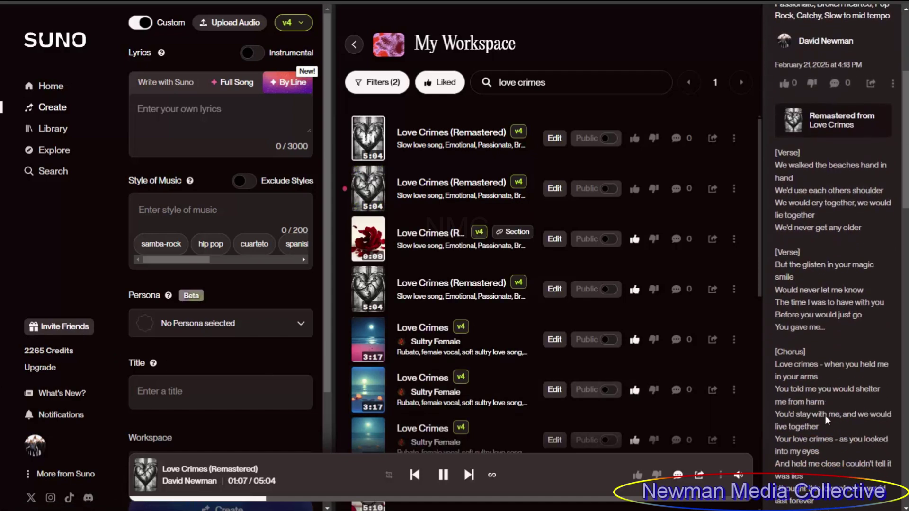
pyautogui.scroll(-1, 825, 416)
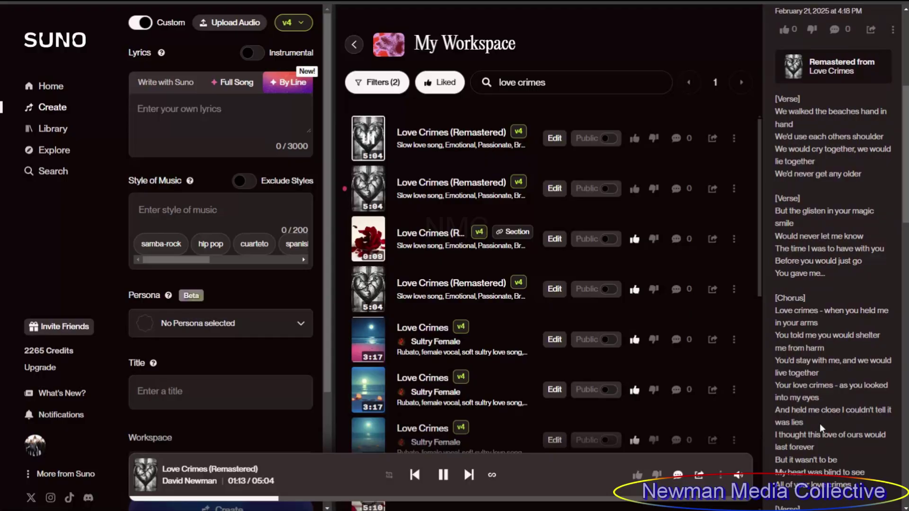
pyautogui.scroll(-1, 819, 423)
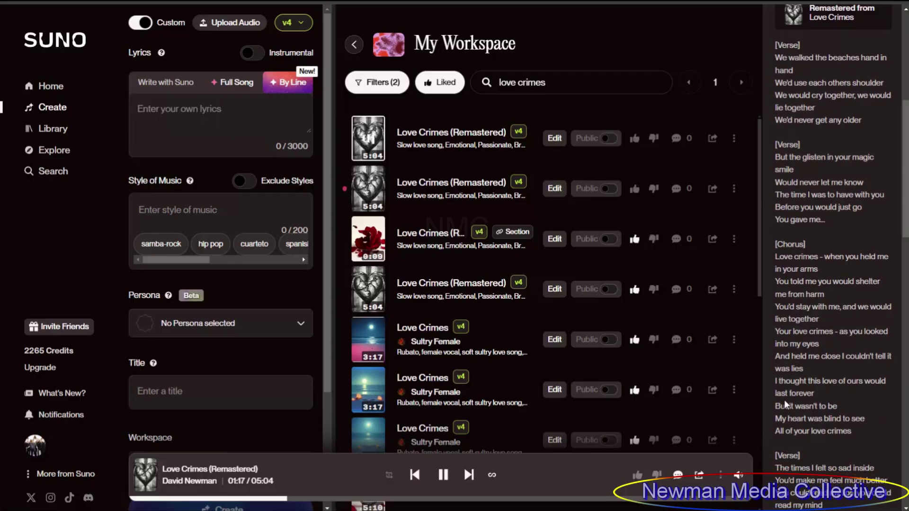
pyautogui.click(444, 475)
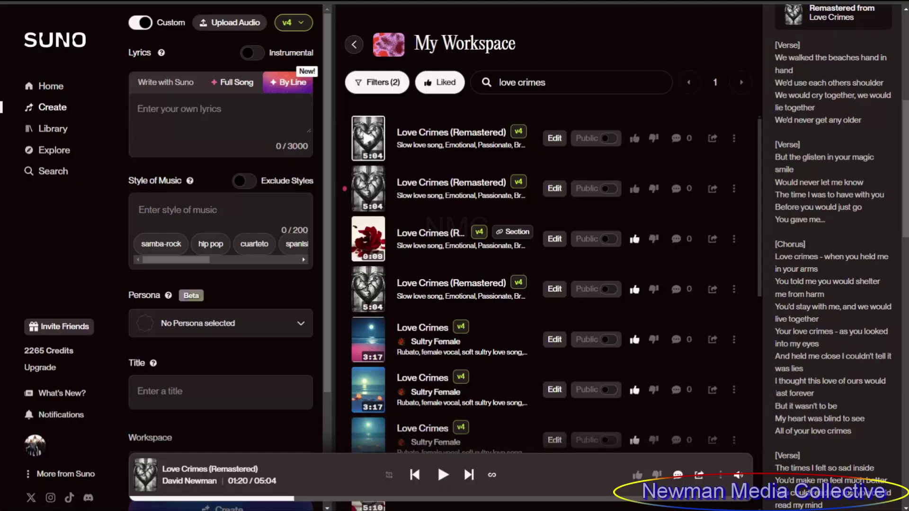
# Highlight the word "last" in the chorus lyrics and play the original v3.5 "Love Crimes" for comparison.
pyautogui.moveTo(775, 393); pyautogui.dragTo(787, 393)
pyautogui.scroll(-1, 748, 353)
pyautogui.scroll(-5, 749, 354)
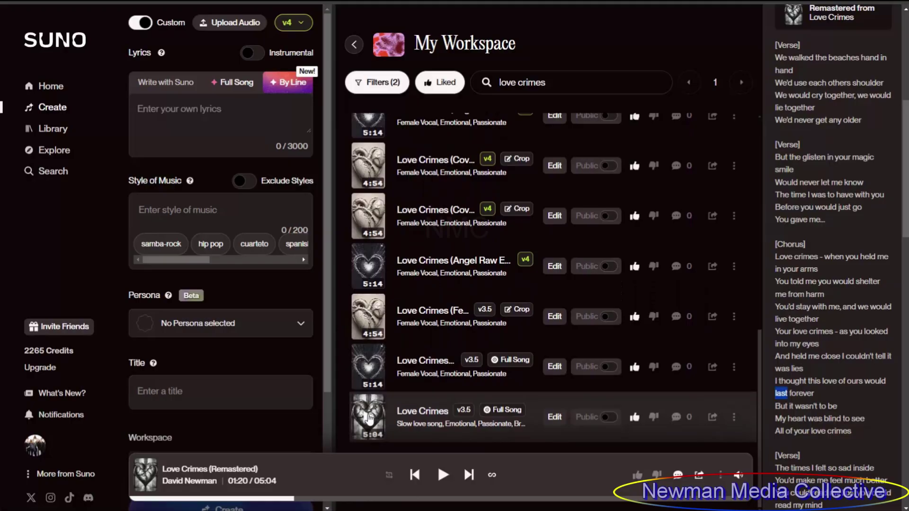
pyautogui.click(370, 418)
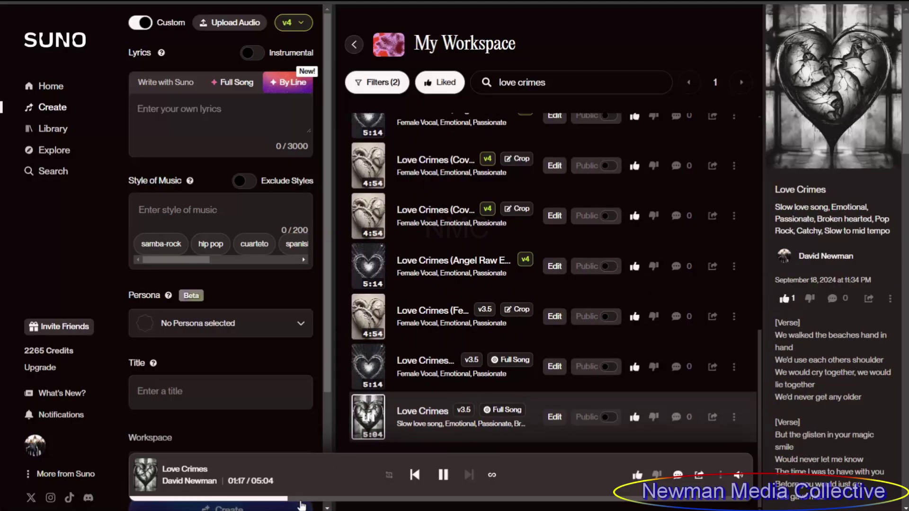
pyautogui.click(447, 478)
# Open the newest "Love Crimes (Remastered)" in the song editor for section replacement.
pyautogui.scroll(10, 595, 350)
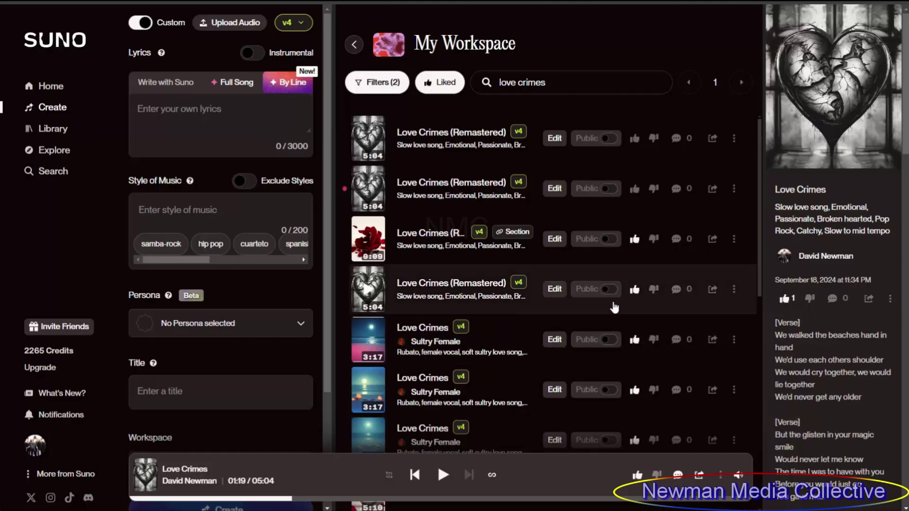
pyautogui.click(733, 139)
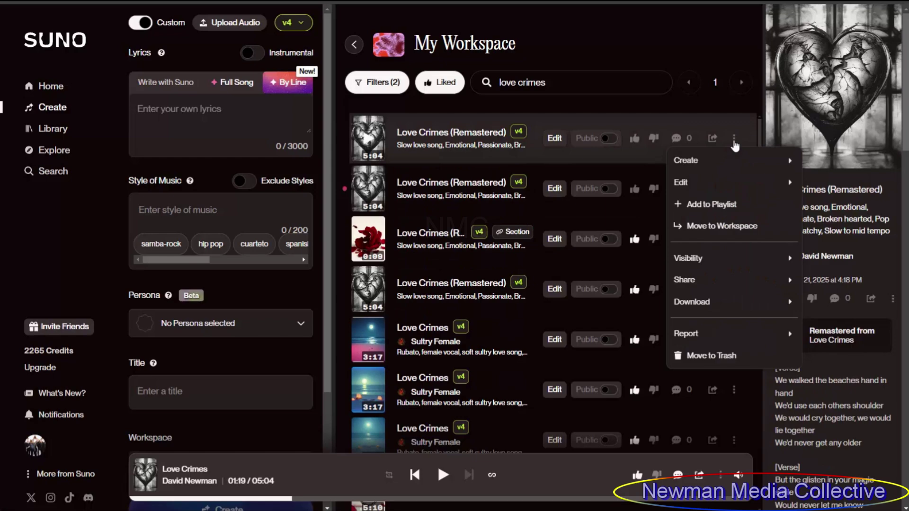
pyautogui.moveTo(737, 186)
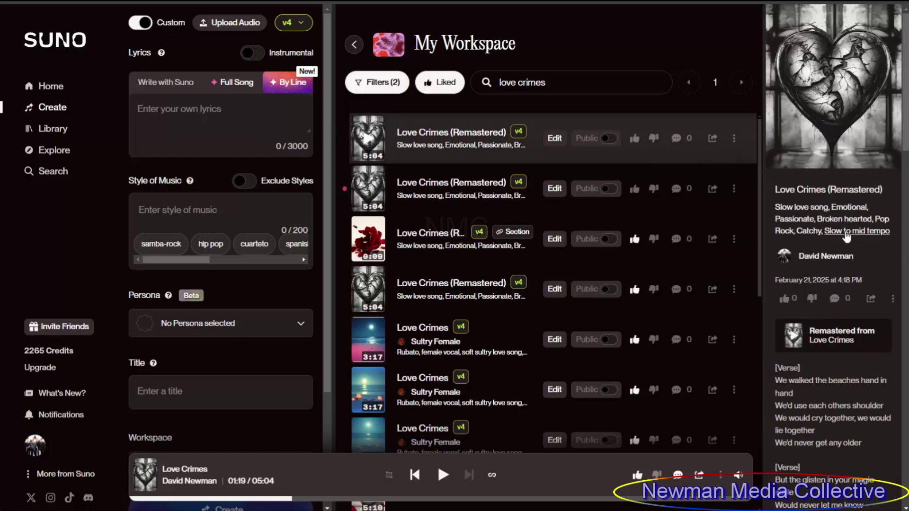
pyautogui.click(846, 235)
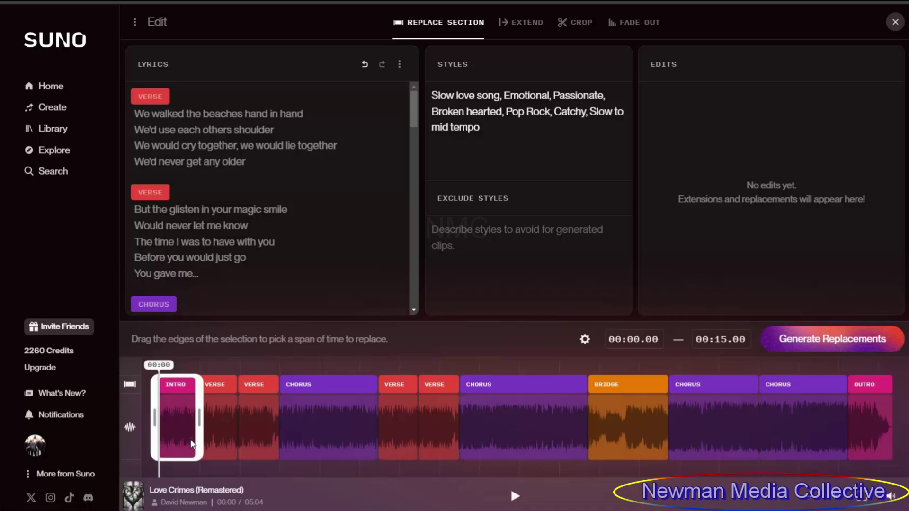
# Set the replacement range within the first chorus from 01:03.60 to about 01:22.52.
pyautogui.moveTo(199, 440); pyautogui.dragTo(343, 436)
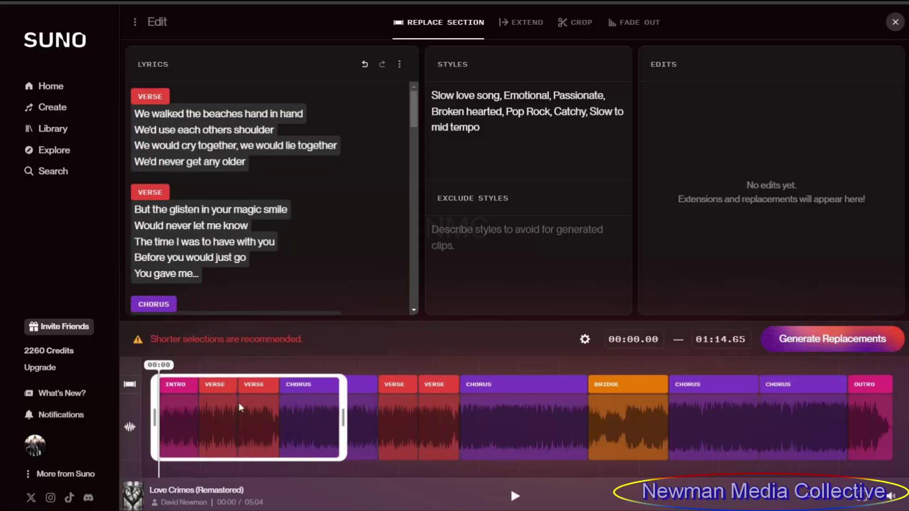
pyautogui.moveTo(343, 435); pyautogui.dragTo(362, 439)
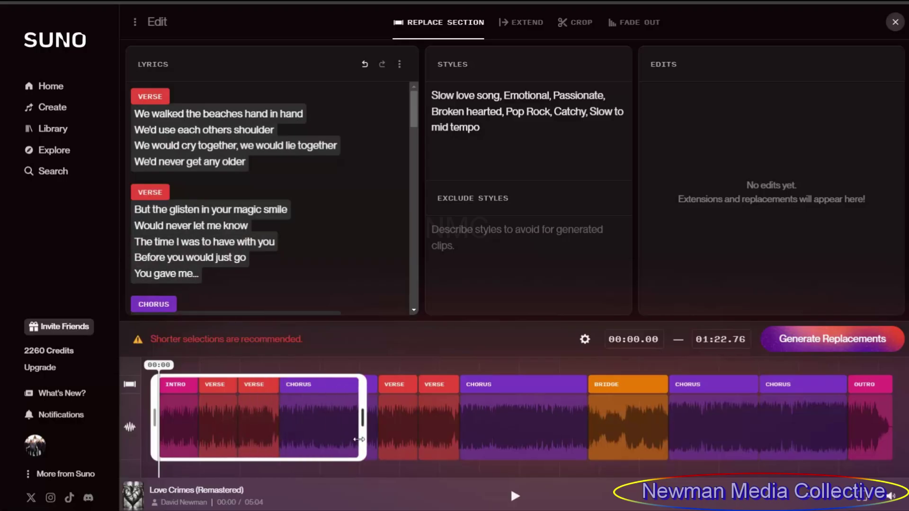
pyautogui.moveTo(151, 432); pyautogui.dragTo(310, 438)
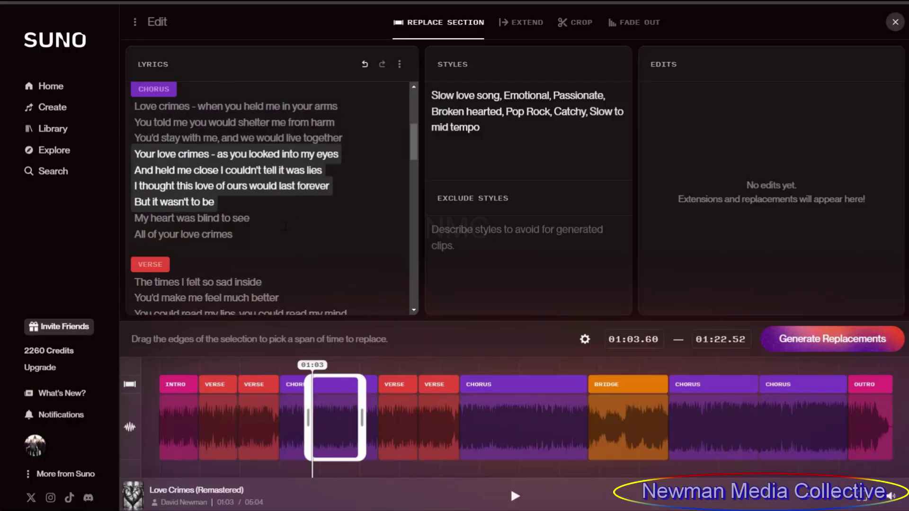
# Narrow the replacement range to 01:16.53–01:19.53 over "ours would last forever" and generate replacements.
pyautogui.doubleClick(281, 186)
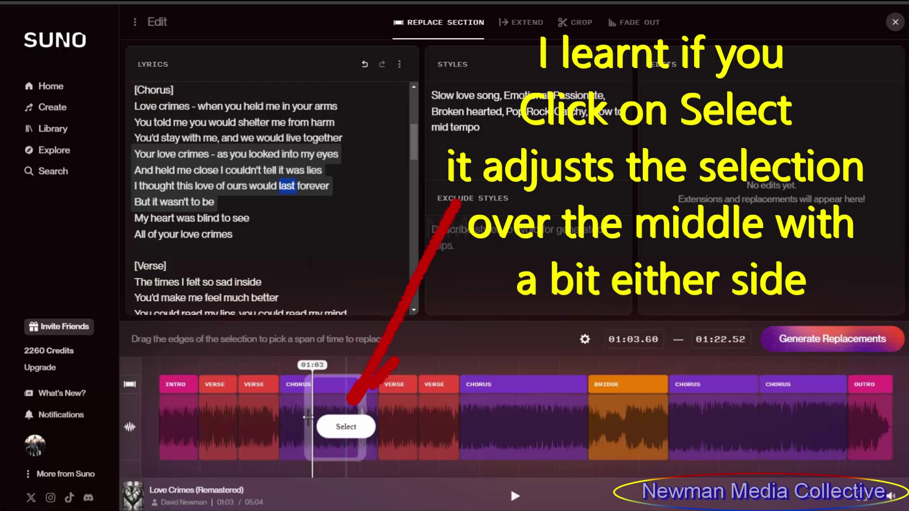
pyautogui.click(326, 426)
pyautogui.moveTo(311, 417); pyautogui.dragTo(346, 418)
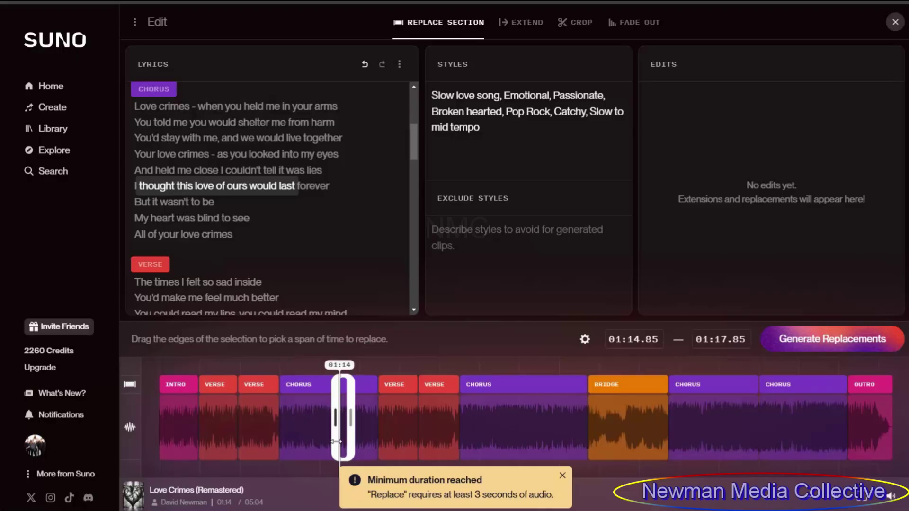
pyautogui.moveTo(335, 442); pyautogui.dragTo(343, 442)
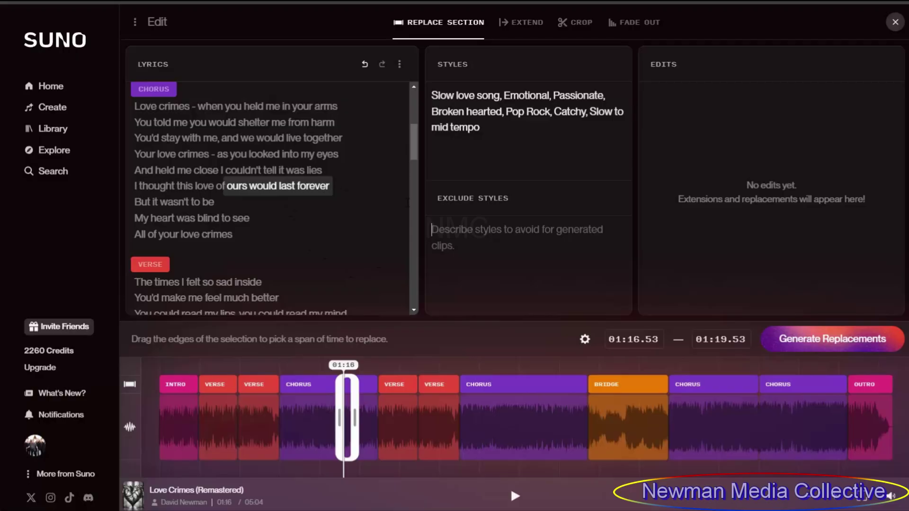
pyautogui.click(820, 342)
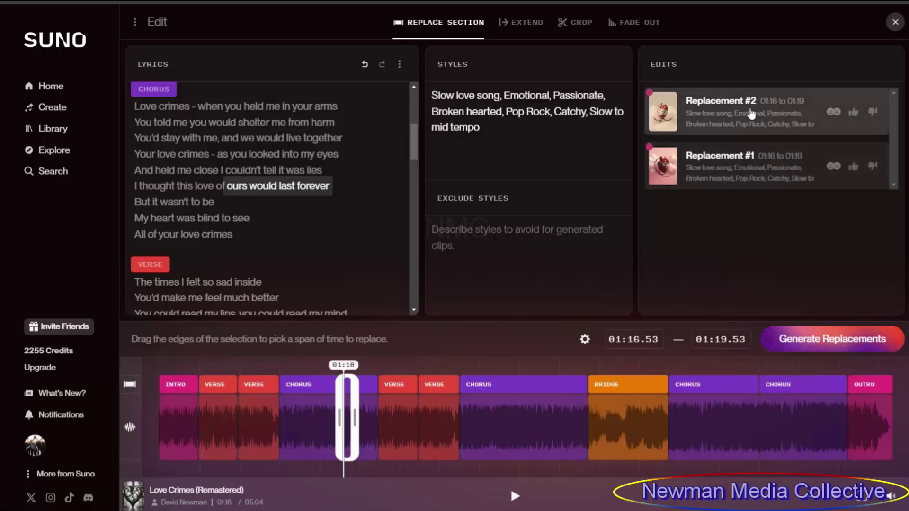
# Preview Replacement #2 and Replacement #1, and apply Replacement #1 to the song.
pyautogui.click(664, 114)
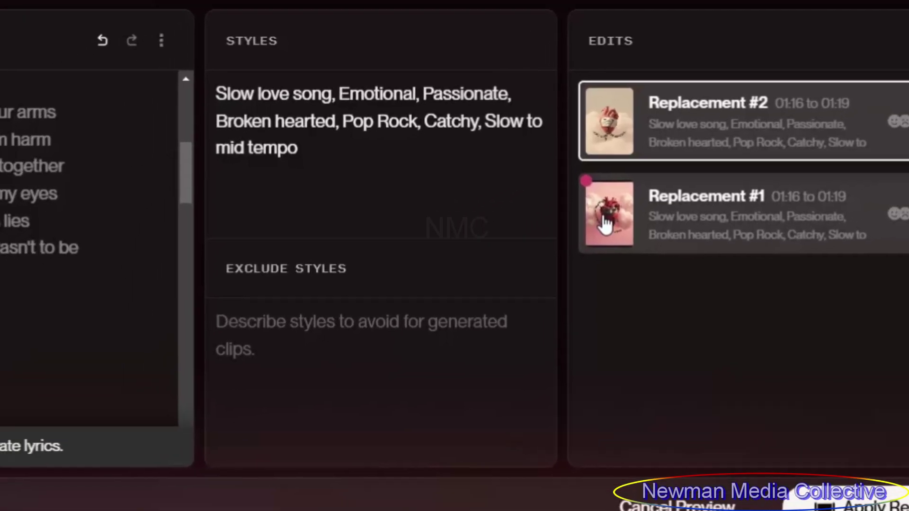
pyautogui.click(542, 260)
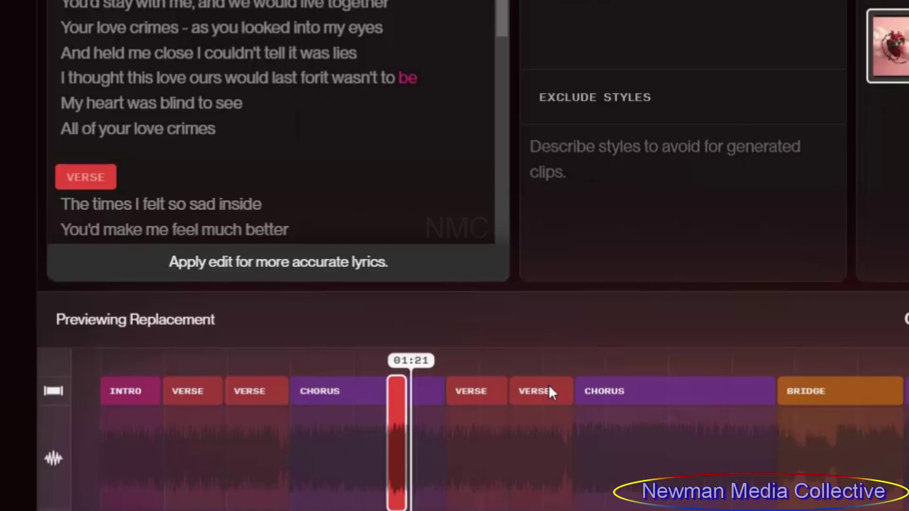
pyautogui.click(387, 367)
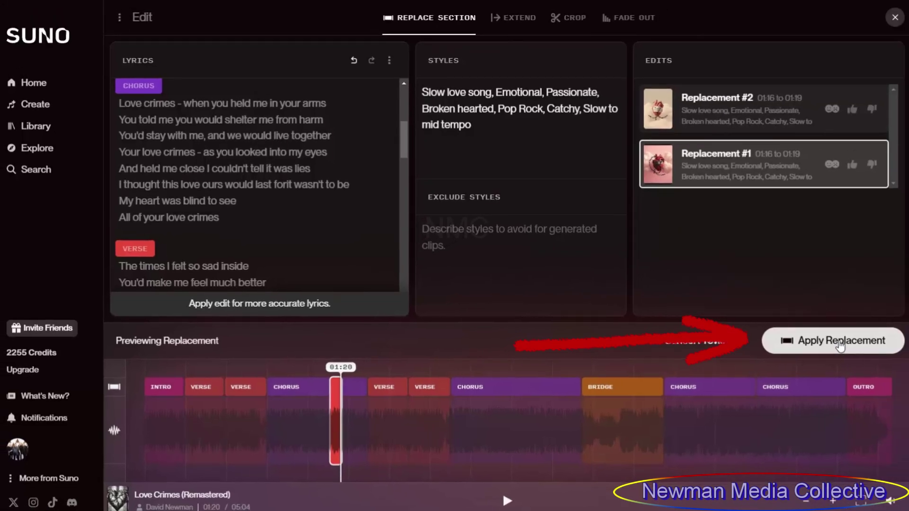
pyautogui.click(839, 346)
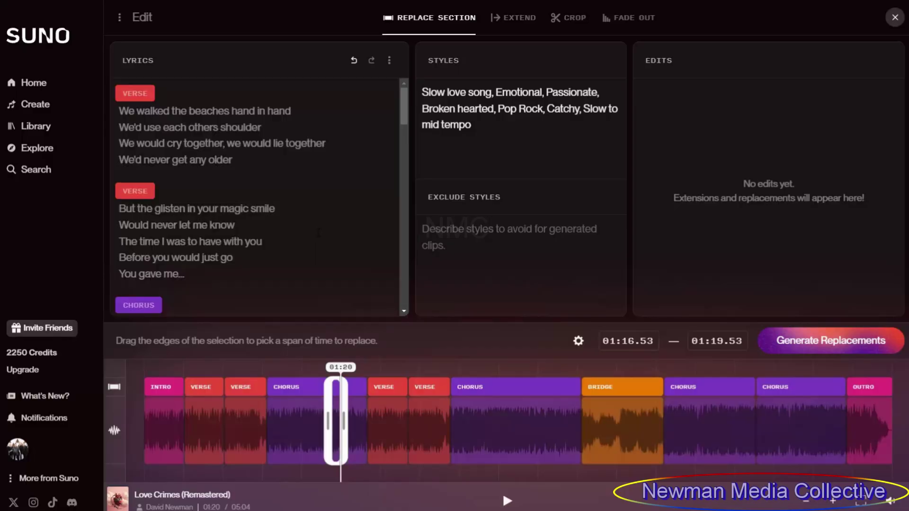
# Play the edited song from 01:13 to check the replaced chorus line "ours would last forever".
pyautogui.moveTo(404, 115); pyautogui.dragTo(401, 149)
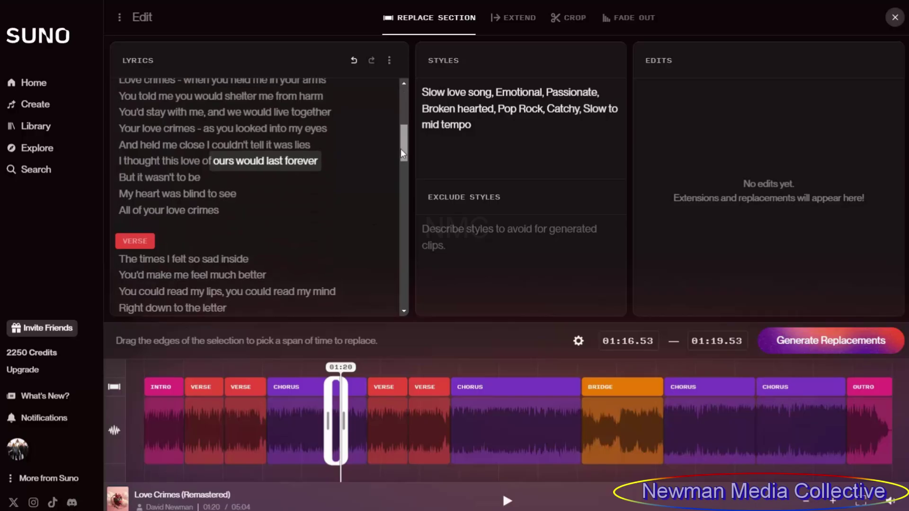
pyautogui.click(325, 473)
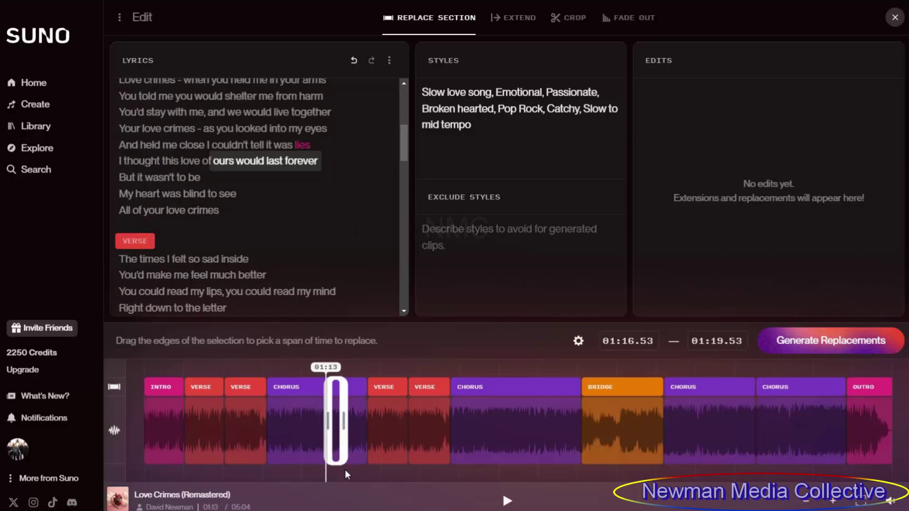
pyautogui.click(508, 500)
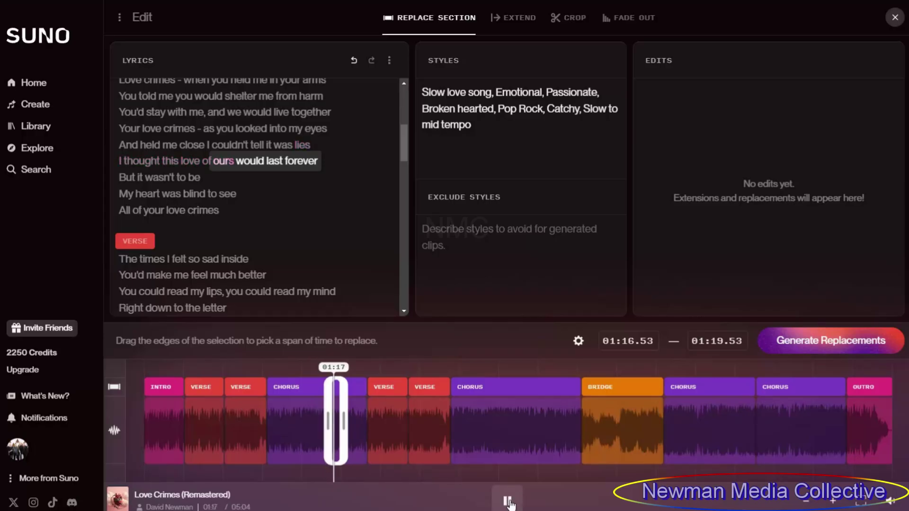
pyautogui.click(508, 501)
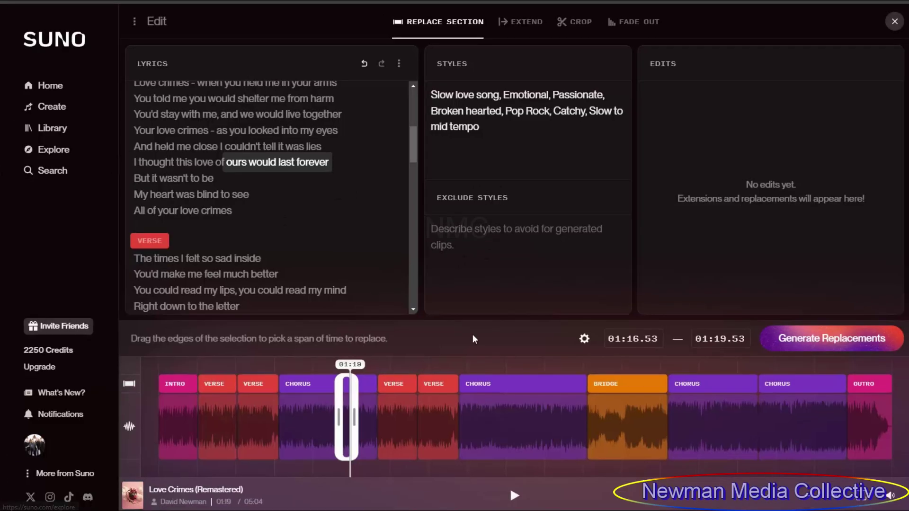
# Move the replacement range to "ours would last forever" in the second chorus, 02:31.02–02:34.02, and play it to check.
pyautogui.moveTo(356, 412); pyautogui.dragTo(384, 418)
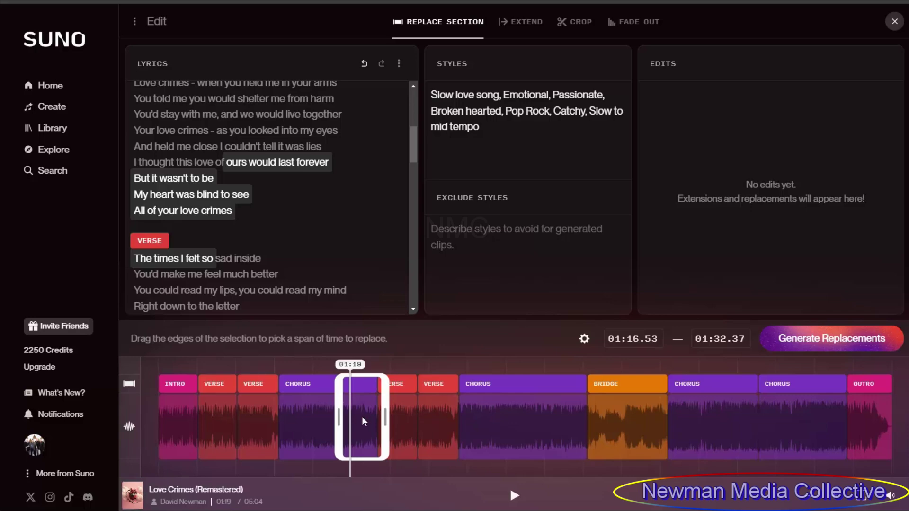
pyautogui.moveTo(340, 419); pyautogui.dragTo(518, 421)
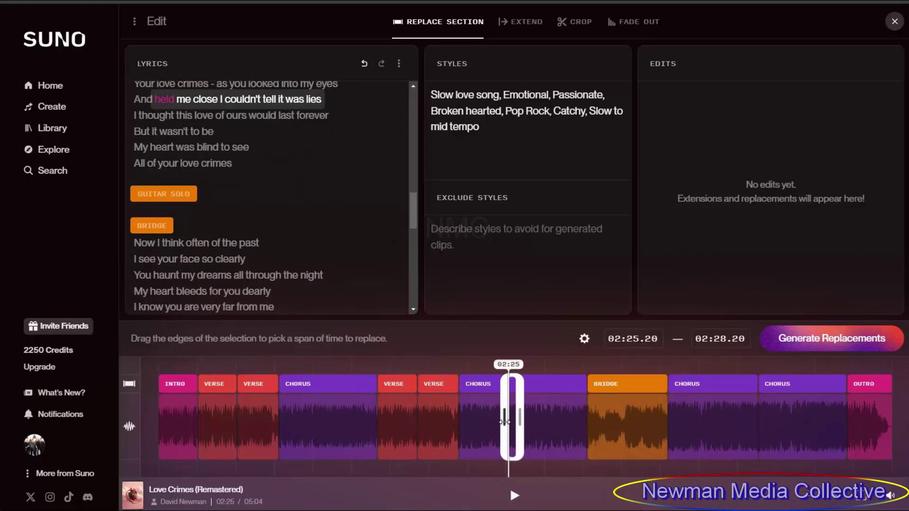
pyautogui.moveTo(508, 423); pyautogui.dragTo(523, 424)
pyautogui.click(515, 495)
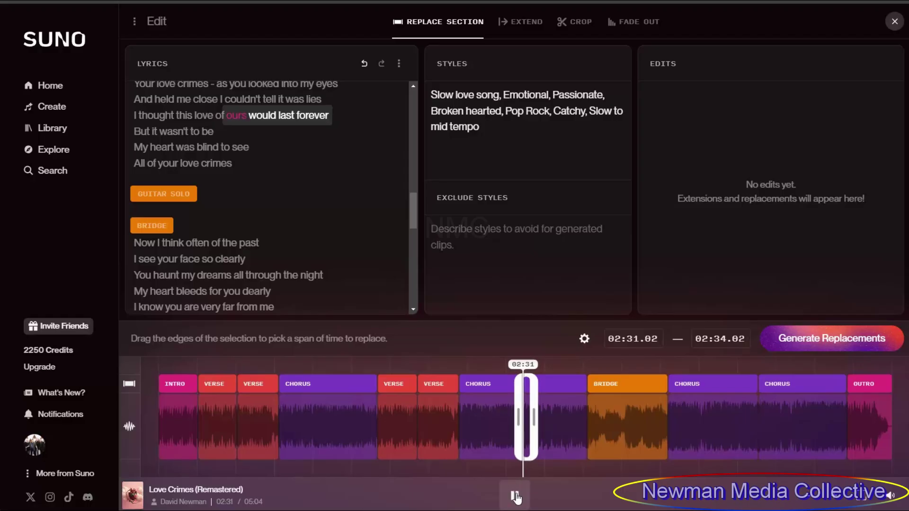
pyautogui.click(515, 496)
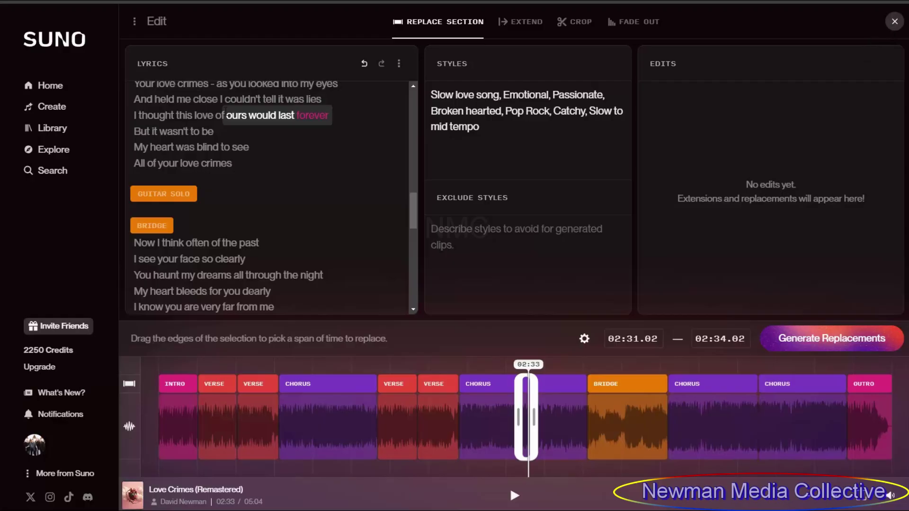
# Play the newest Full Song version of "Love Crimes (Remastered)" from the library, starting at 01:07.
pyautogui.click(65, 135)
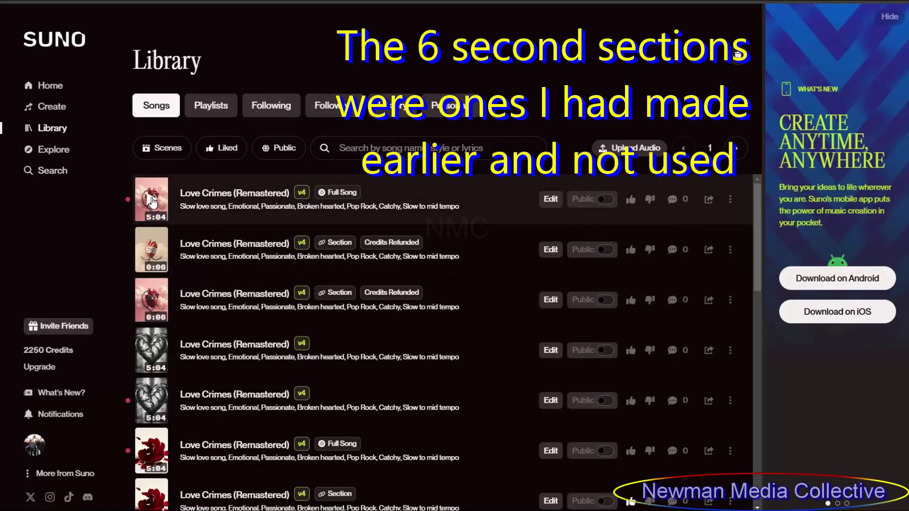
pyautogui.click(152, 201)
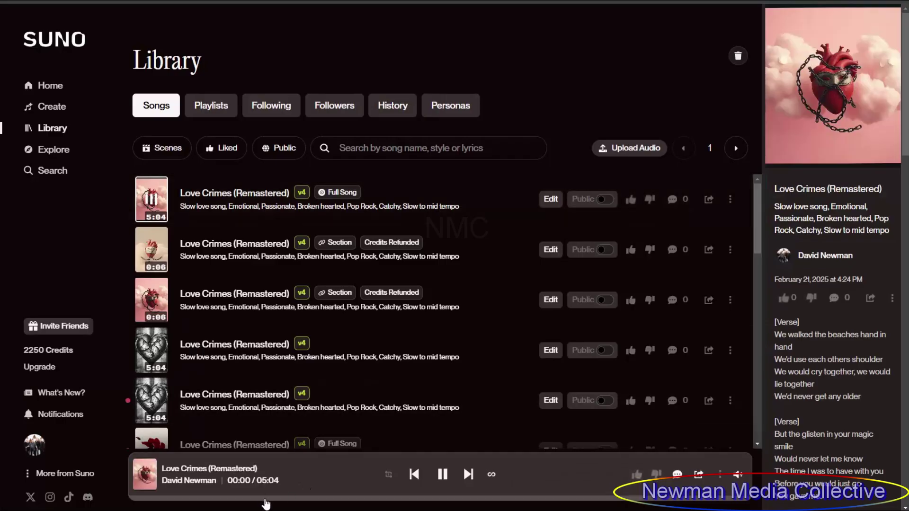
pyautogui.click(265, 498)
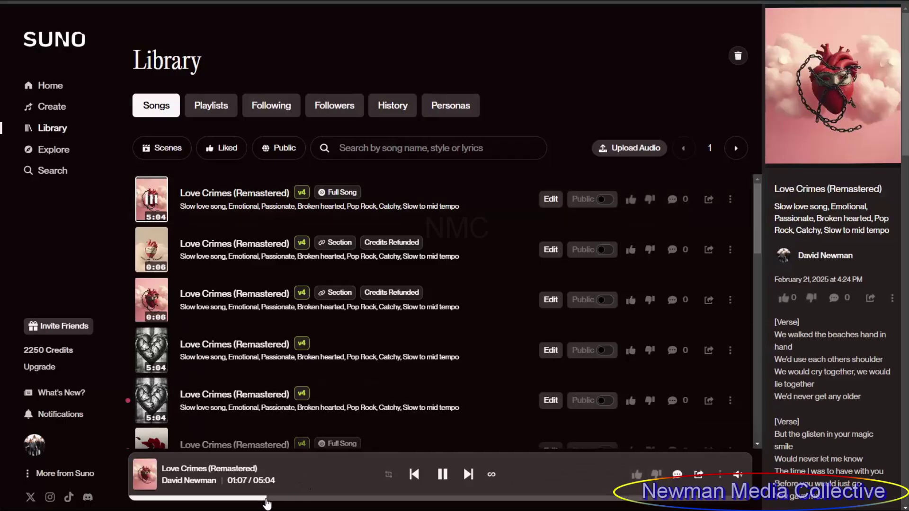
# Highlight the first chorus line "I thought this love of ours would last forever" in the lyrics while listening to it, and pause playback.
pyautogui.scroll(-5, 833, 237)
pyautogui.scroll(-1, 820, 405)
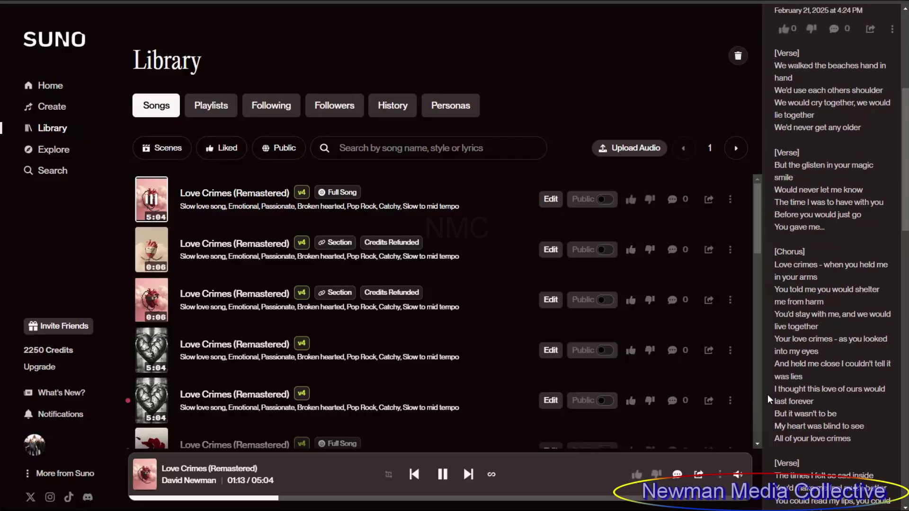
pyautogui.moveTo(773, 388); pyautogui.dragTo(817, 399)
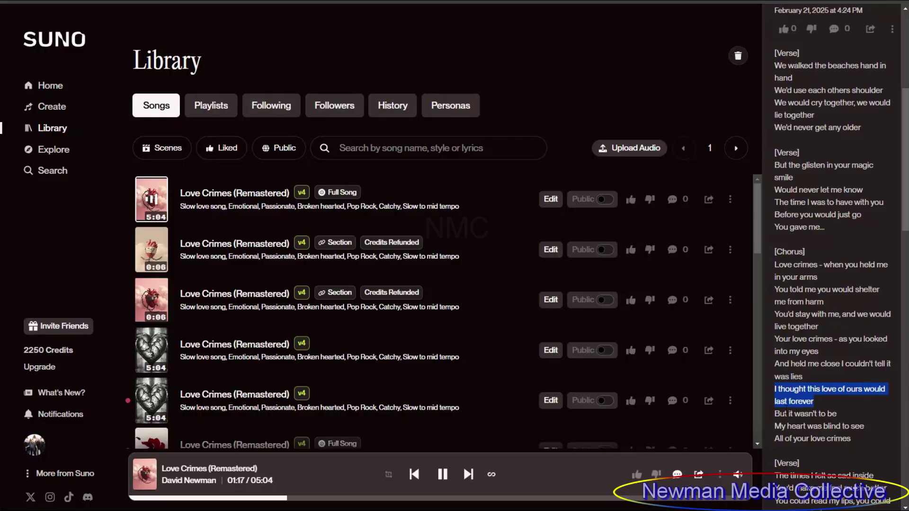
pyautogui.click(445, 476)
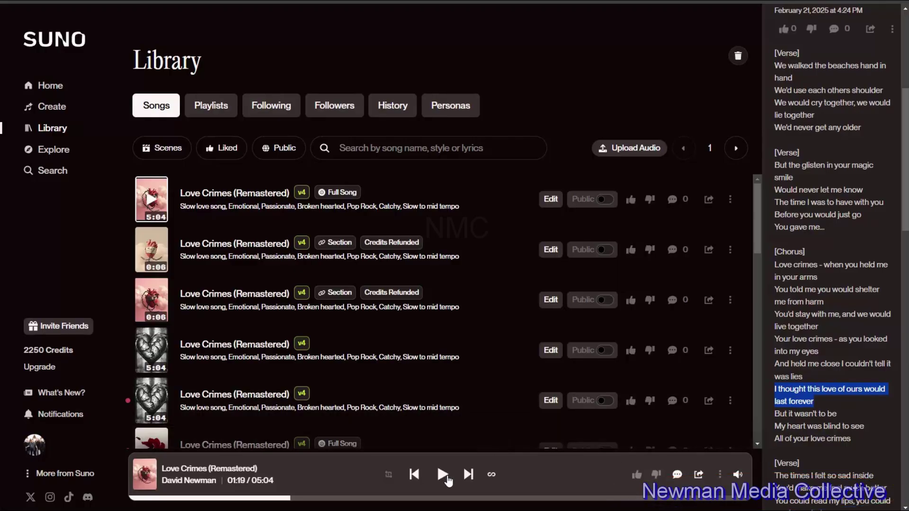